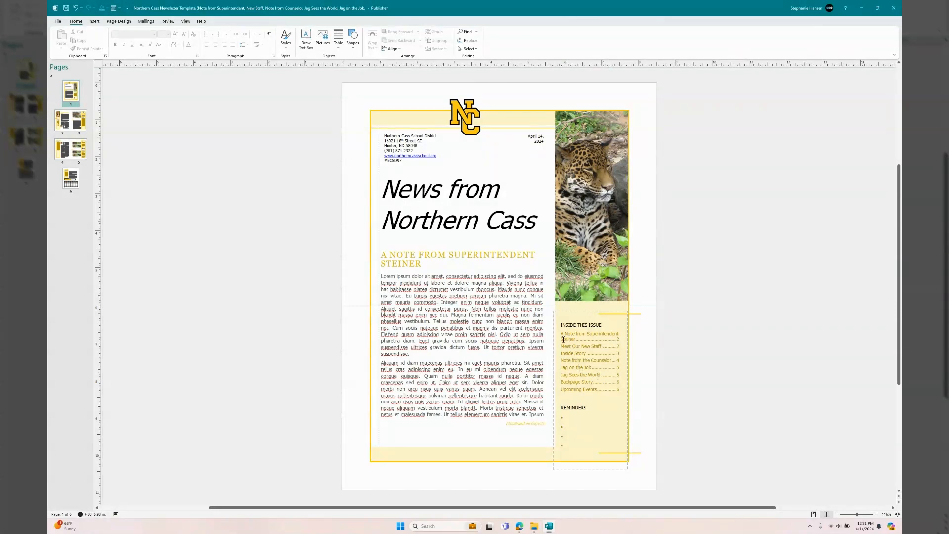
# - Begin a hyperlink within the document for the superintendent's note contents entry, and retitle page 2 with that entry's full heading
pyautogui.moveTo(561, 335); pyautogui.dragTo(574, 341)
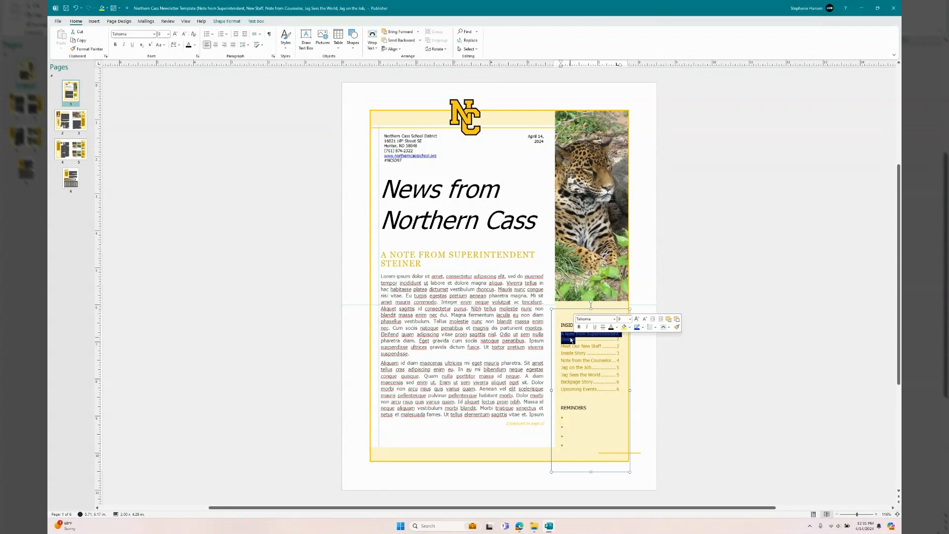
pyautogui.rightClick(572, 339)
pyautogui.click(592, 332)
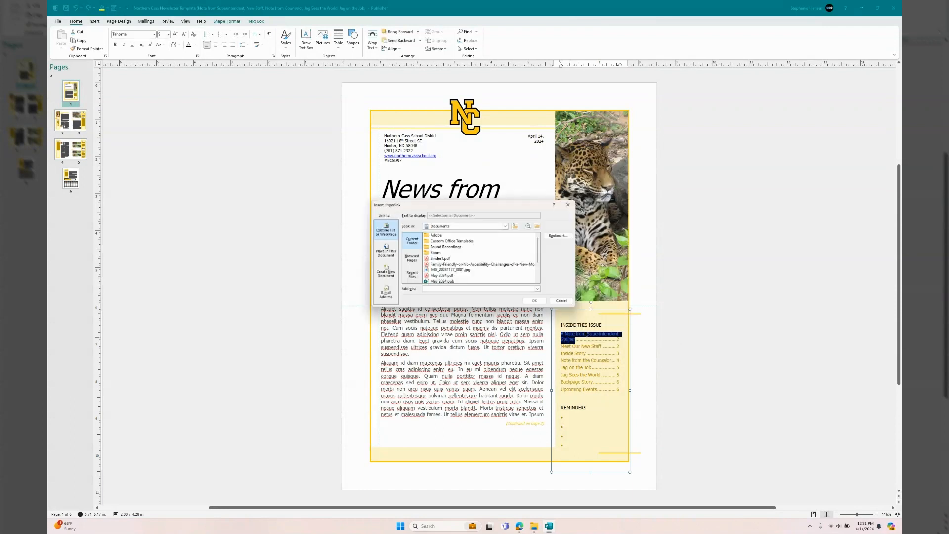
pyautogui.click(388, 249)
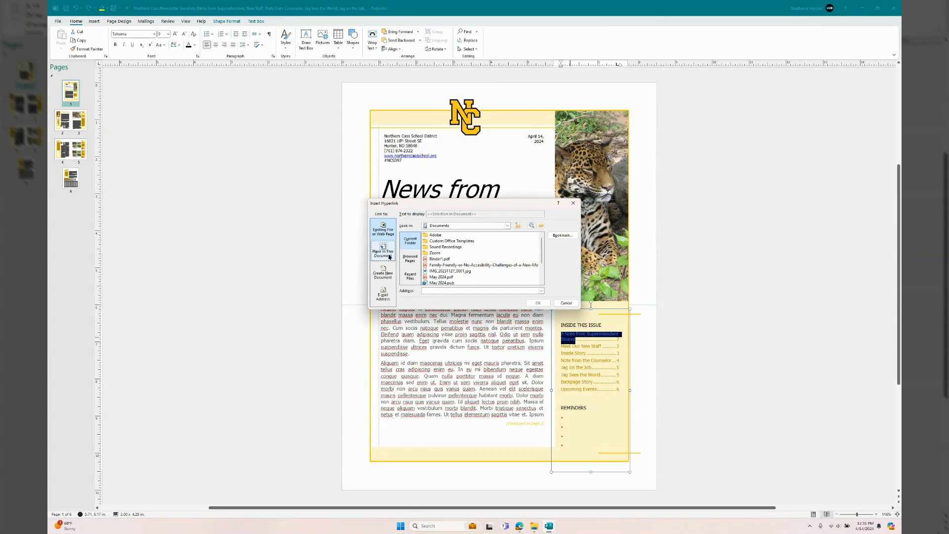
pyautogui.click(389, 256)
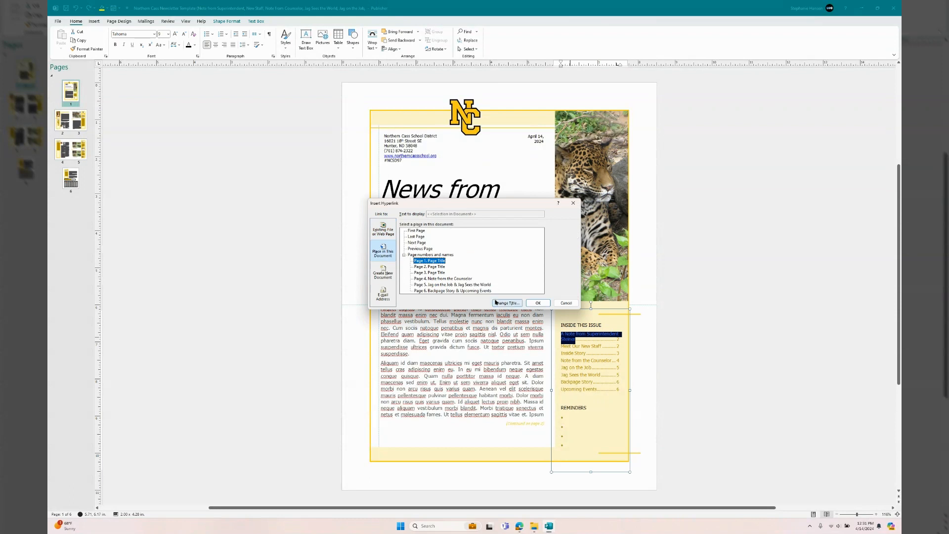
pyautogui.click(426, 267)
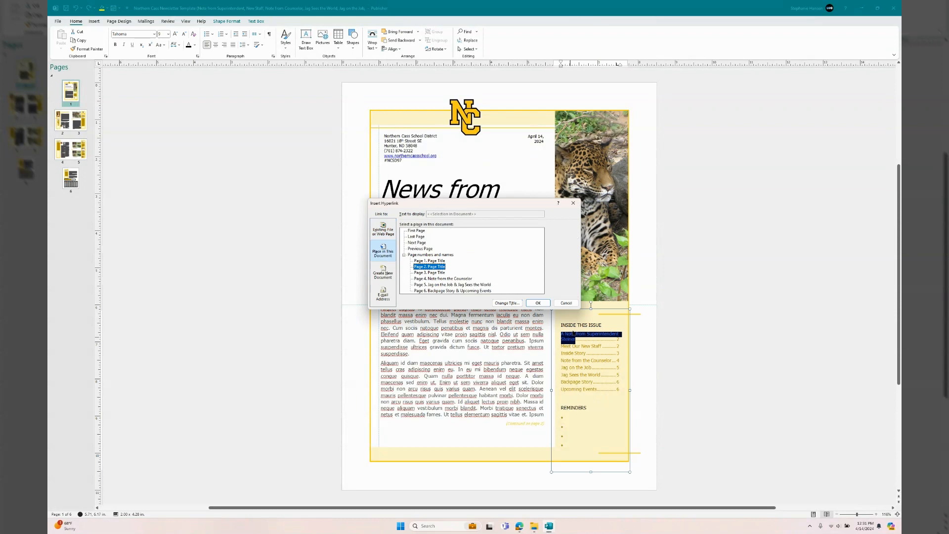
pyautogui.click(504, 303)
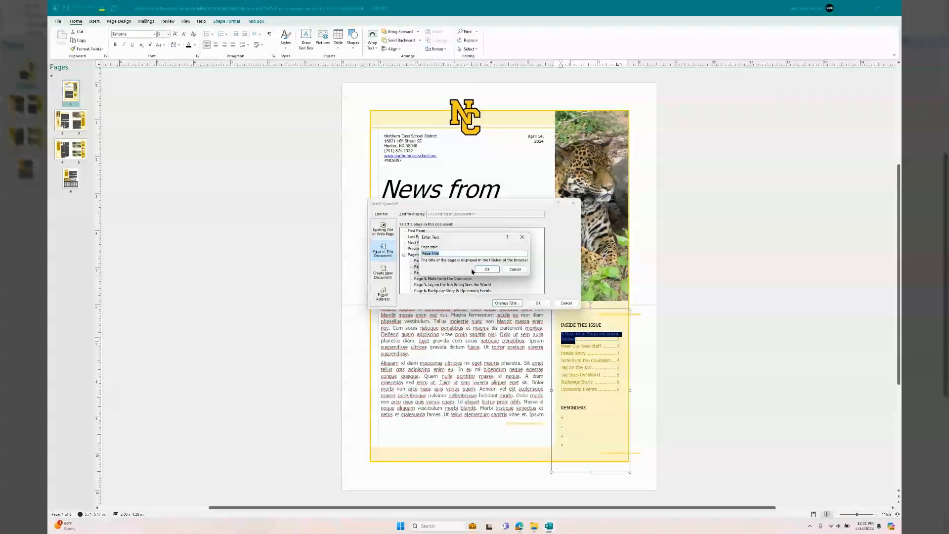
pyautogui.write('A Note from Superintendent Steiner')
pyautogui.press('Return')
# - Retitle page 3 as "Inside Story" and link the superintendent's note contents entry to page 2
pyautogui.click(435, 273)
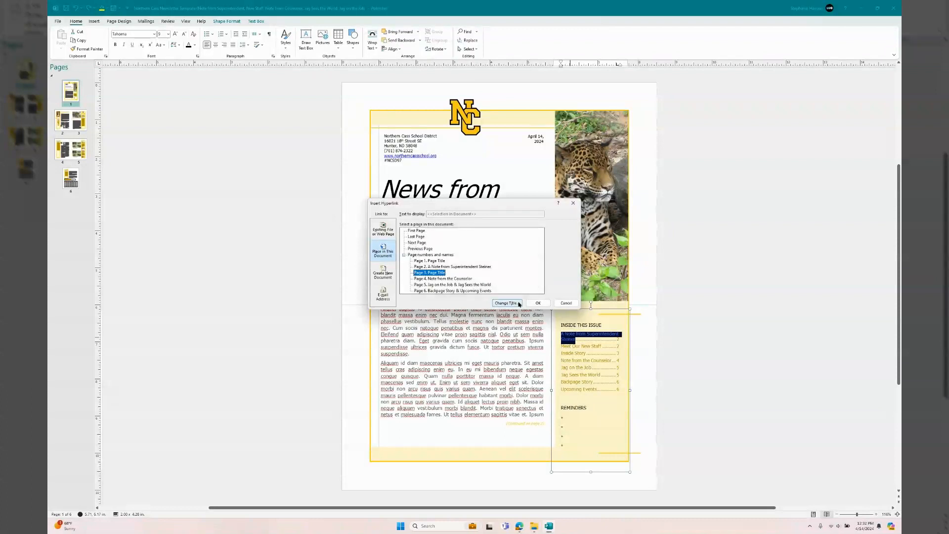
pyautogui.click(506, 303)
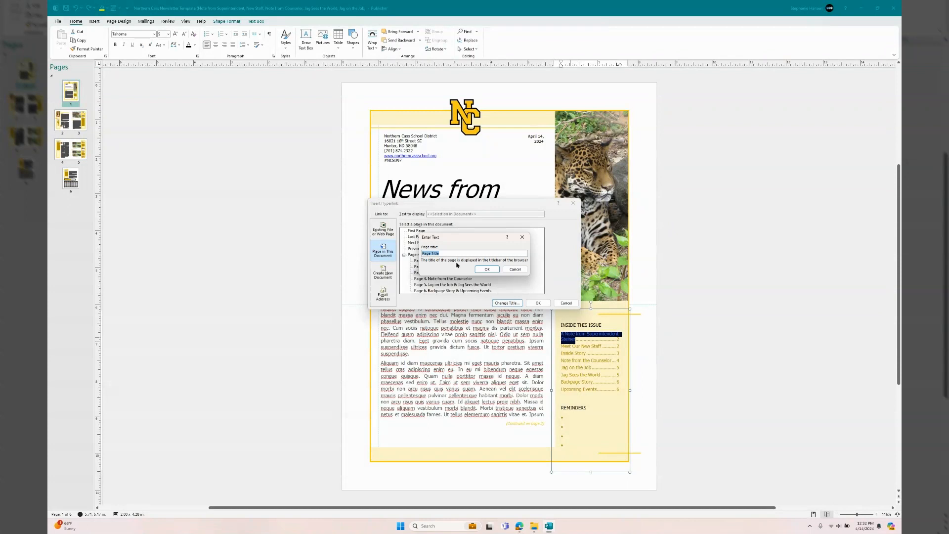
pyautogui.write('Inside Story')
pyautogui.click(487, 270)
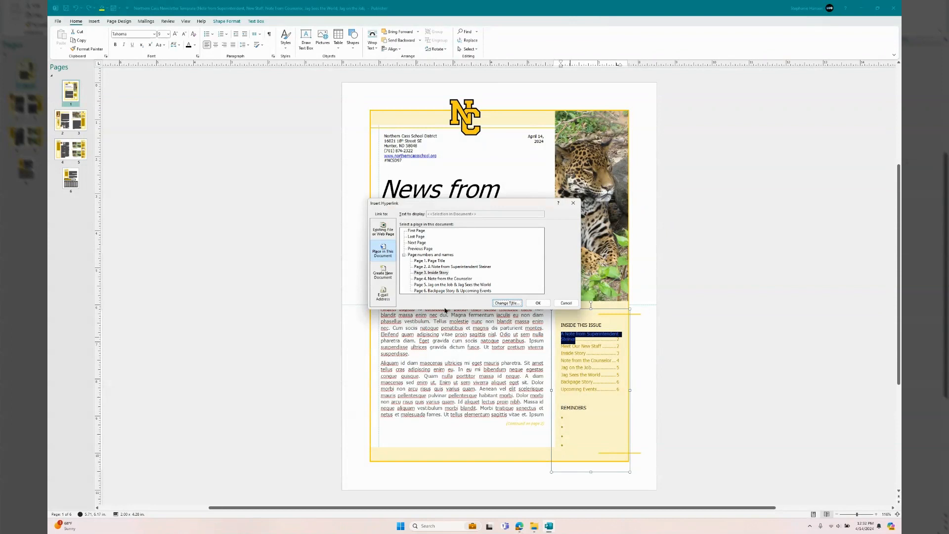
pyautogui.click(441, 268)
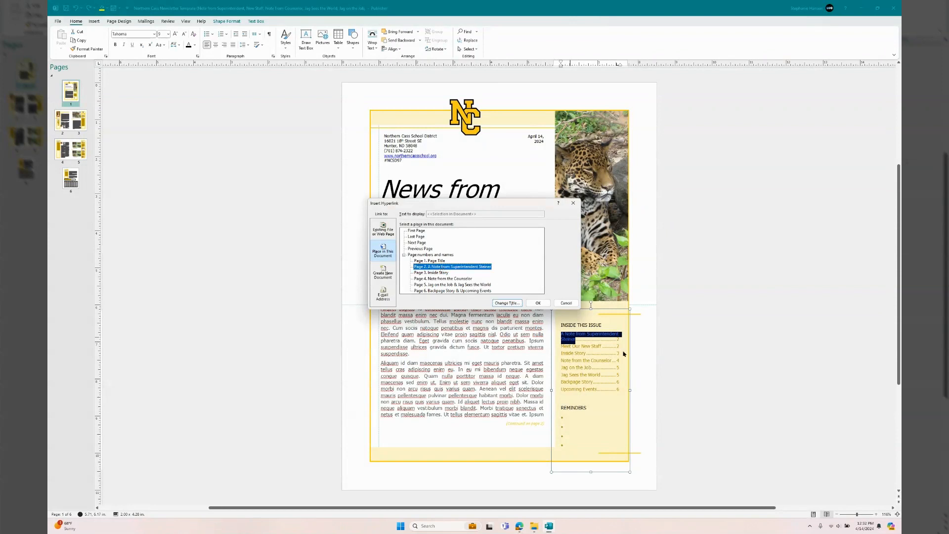
pyautogui.click(538, 303)
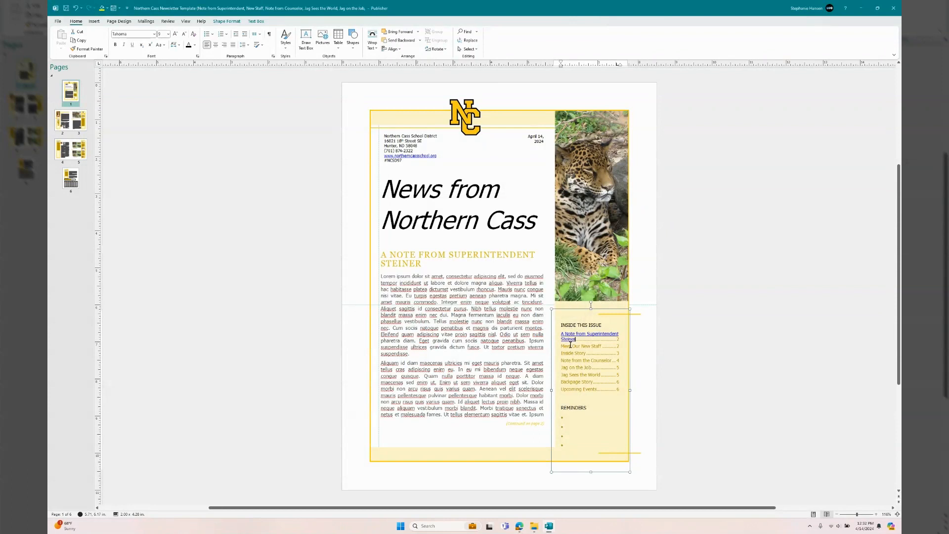
# - Append "& Meet Our New Staff" to page 2's title and link the "Meet Our New Staff" contents entry to that page
pyautogui.moveTo(570, 344); pyautogui.dragTo(601, 345)
pyautogui.rightClick(601, 345)
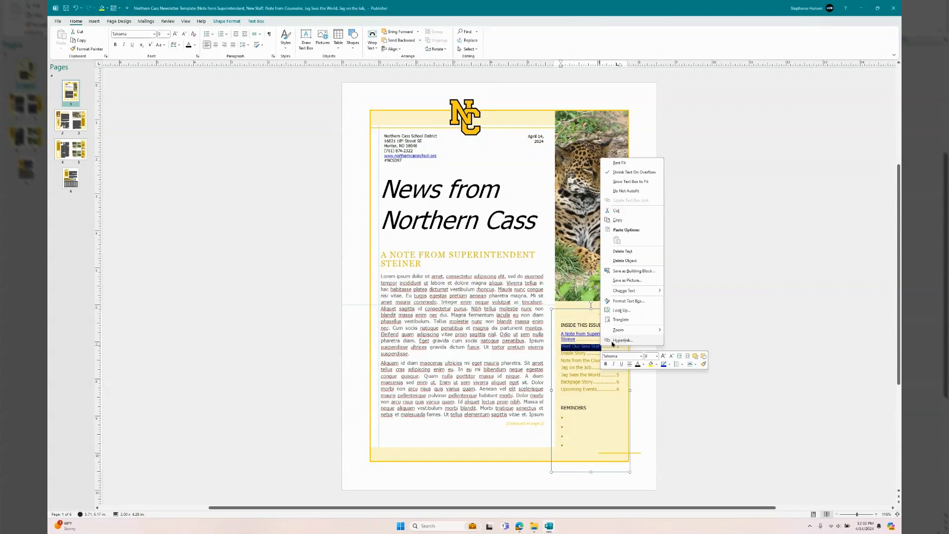
pyautogui.click(622, 340)
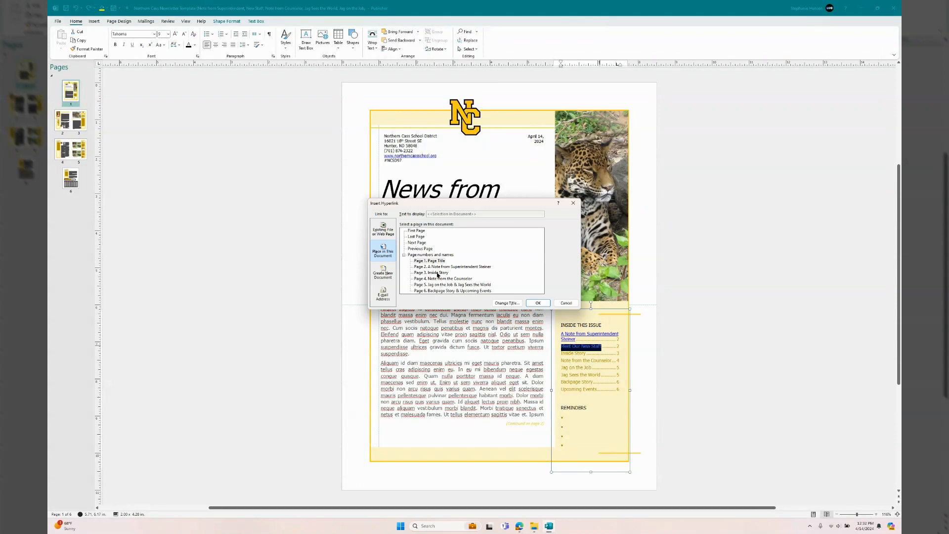
pyautogui.click(437, 268)
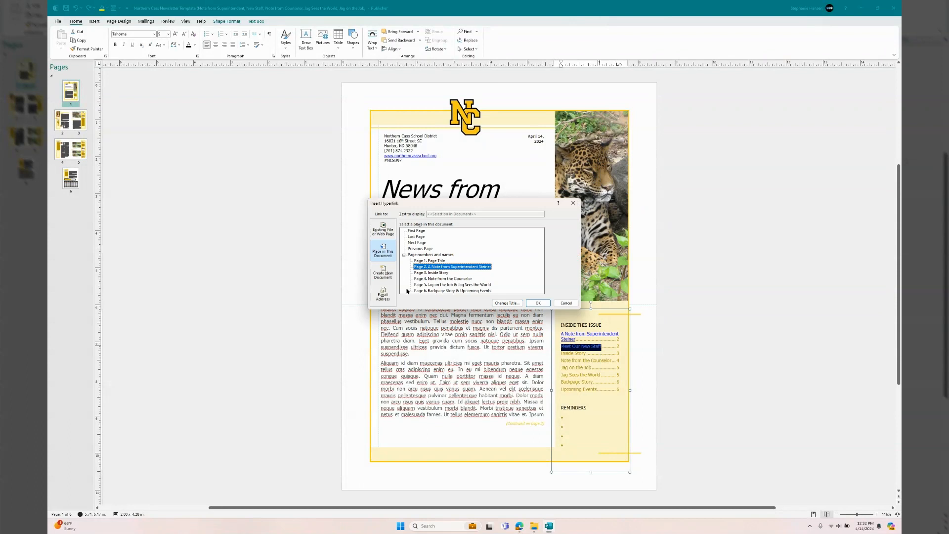
pyautogui.click(502, 303)
pyautogui.click(509, 253)
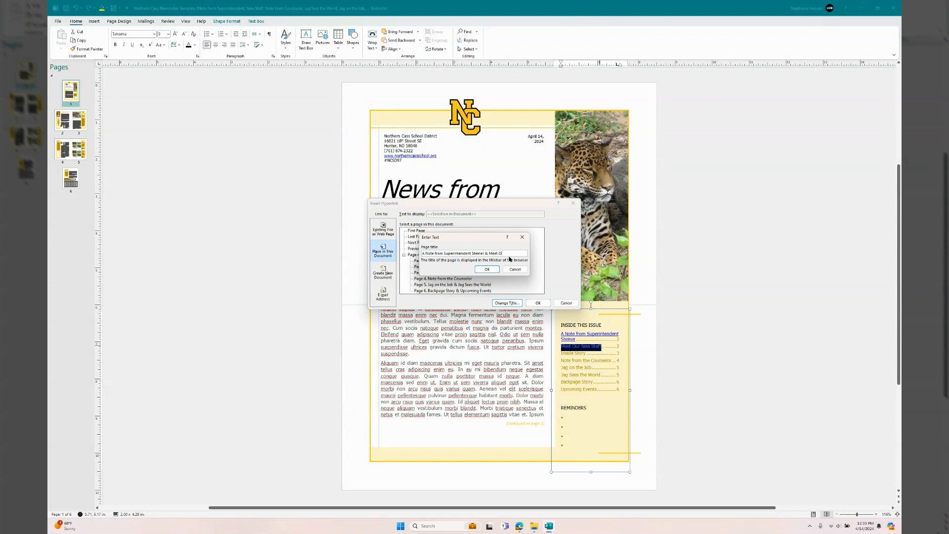
pyautogui.write('& Meet Our New Staff')
pyautogui.press('BackSpace')
pyautogui.press('BackSpace')
pyautogui.press('BackSpace')
pyautogui.press('BackSpace')
pyautogui.write('taff')
pyautogui.press('Return')
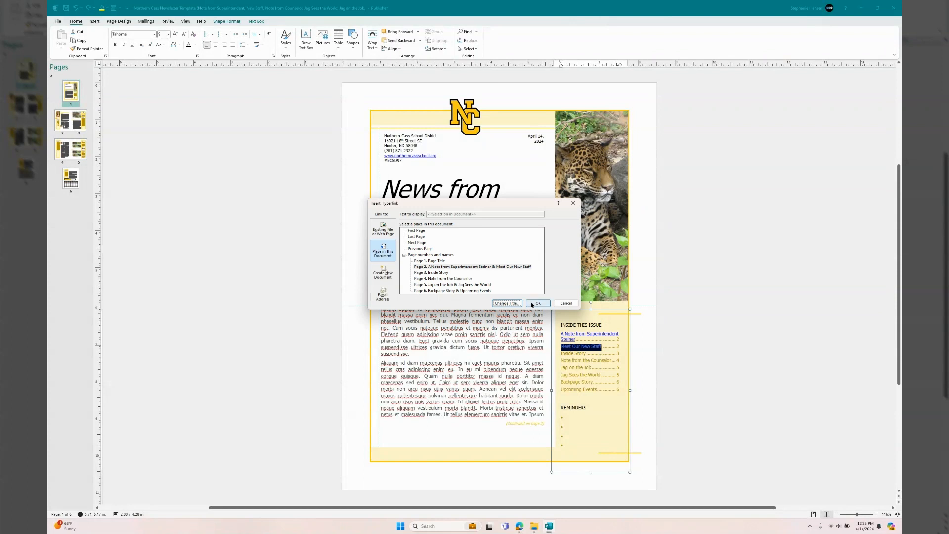
pyautogui.click(485, 267)
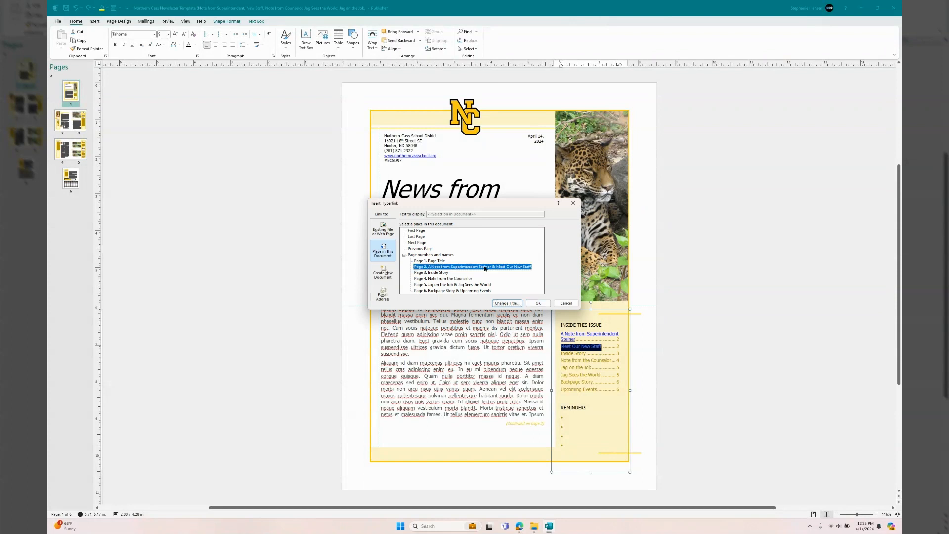
pyautogui.click(537, 303)
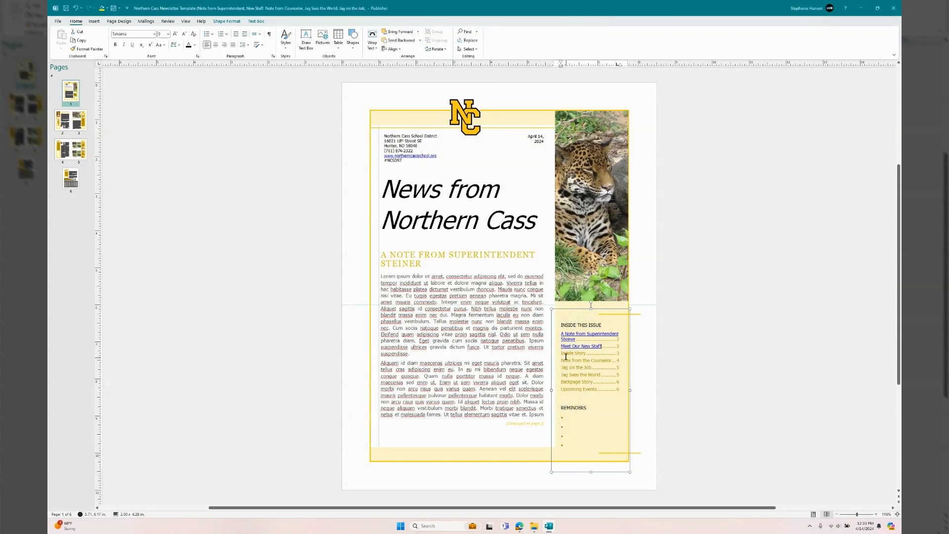
# - Link the "Inside Story" contents entry to page 3 and the "Note from the Counselor" entry to page 4
pyautogui.moveTo(561, 353); pyautogui.dragTo(585, 354)
pyautogui.hotkey('ctrl', 'k')
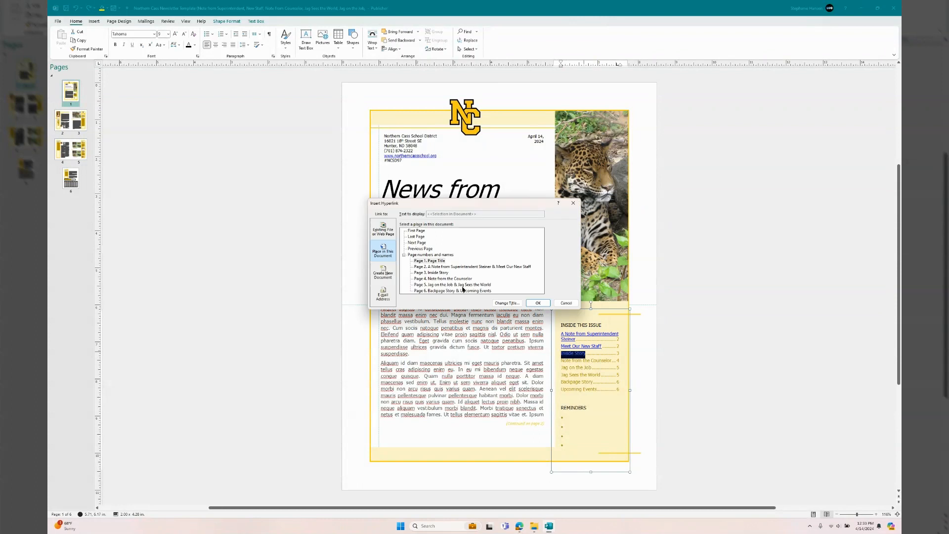
pyautogui.click(538, 302)
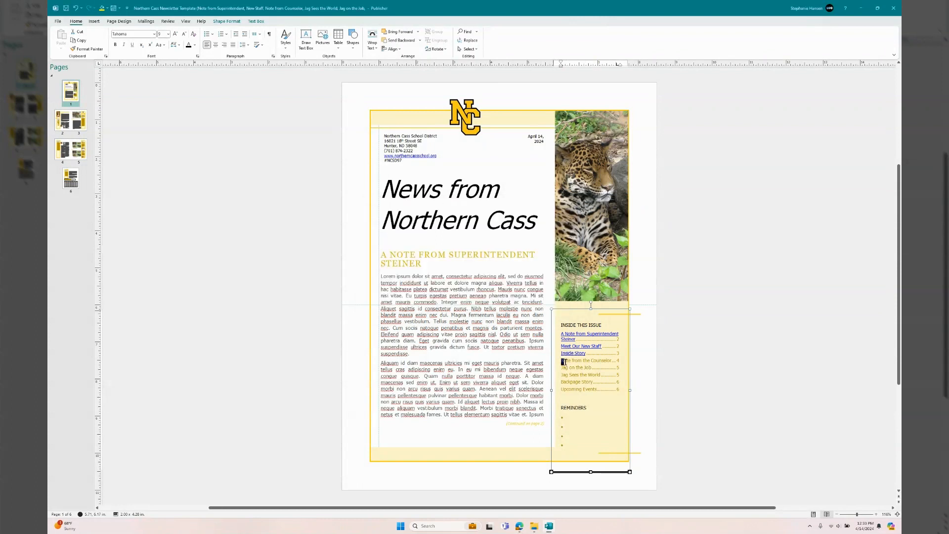
pyautogui.moveTo(562, 361); pyautogui.dragTo(618, 357)
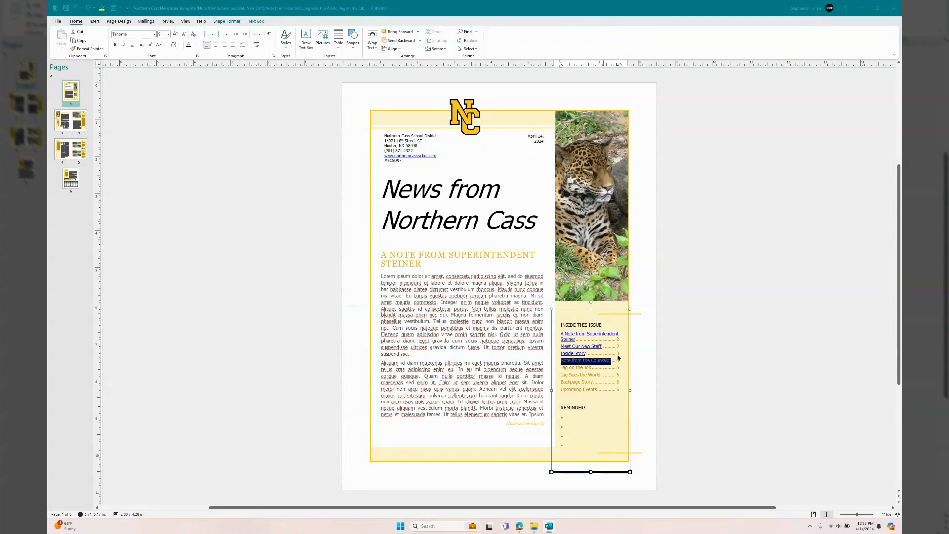
pyautogui.hotkey('ctrl', 'k')
pyautogui.click(537, 302)
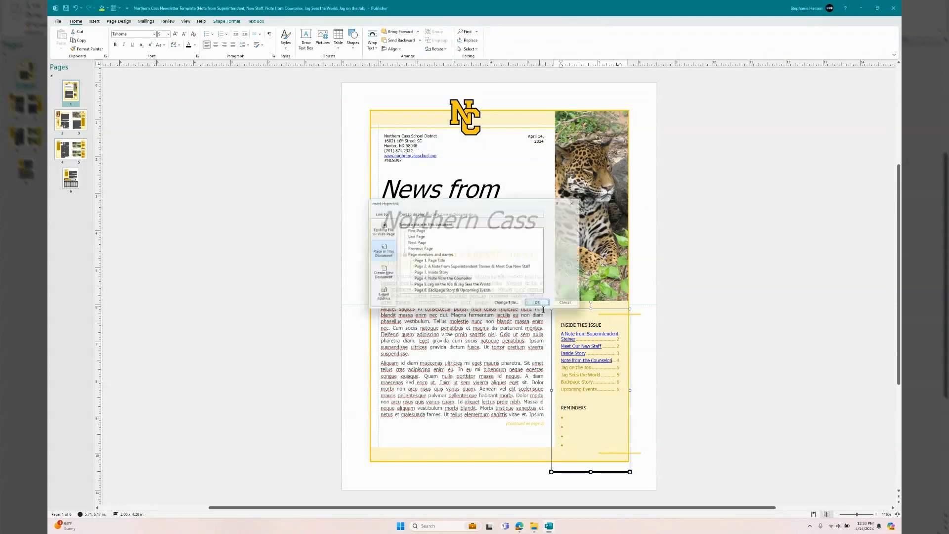
# - Link the "Jag on the Job" and "Jag Sees the World" contents entries to page 5
pyautogui.moveTo(562, 368); pyautogui.dragTo(591, 368)
pyautogui.rightClick(590, 369)
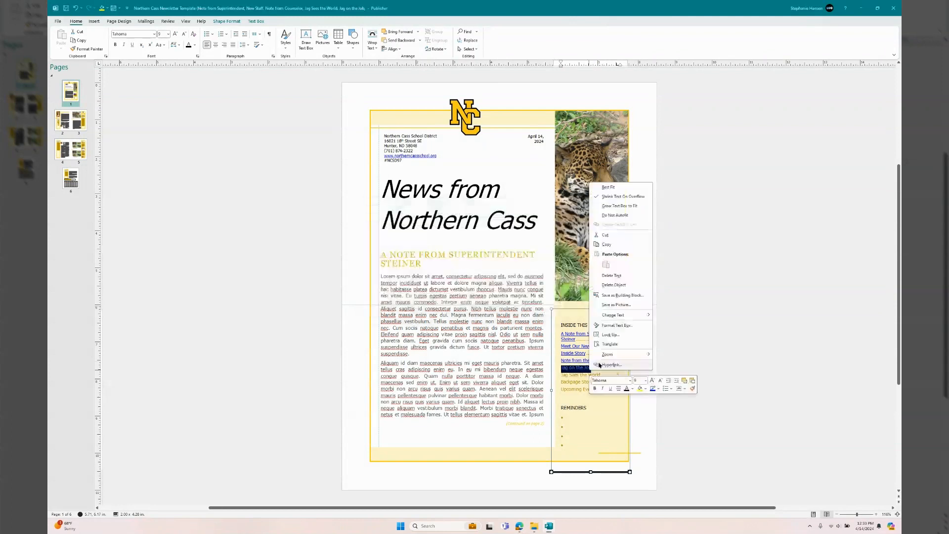
pyautogui.click(600, 365)
pyautogui.press('Return')
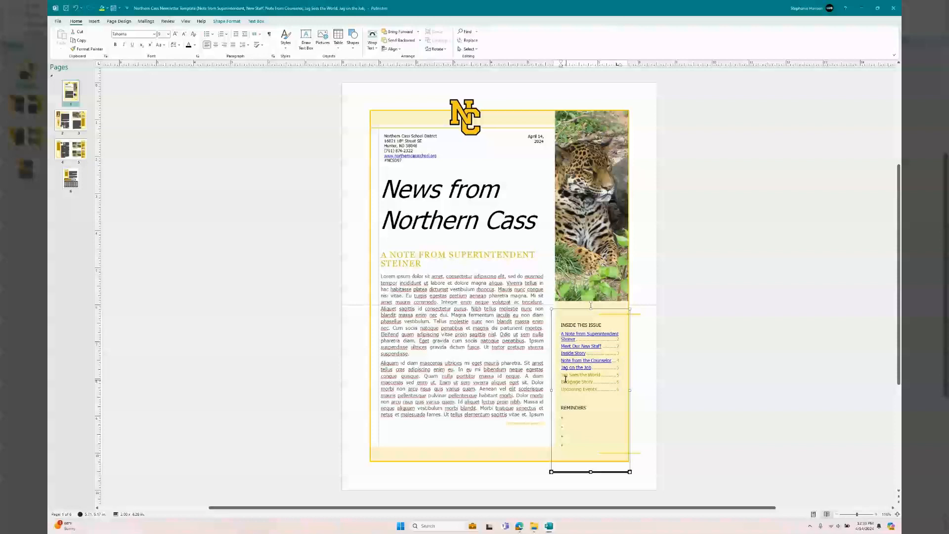
pyautogui.moveTo(561, 375); pyautogui.dragTo(600, 375)
pyautogui.hotkey('ctrl', 'k')
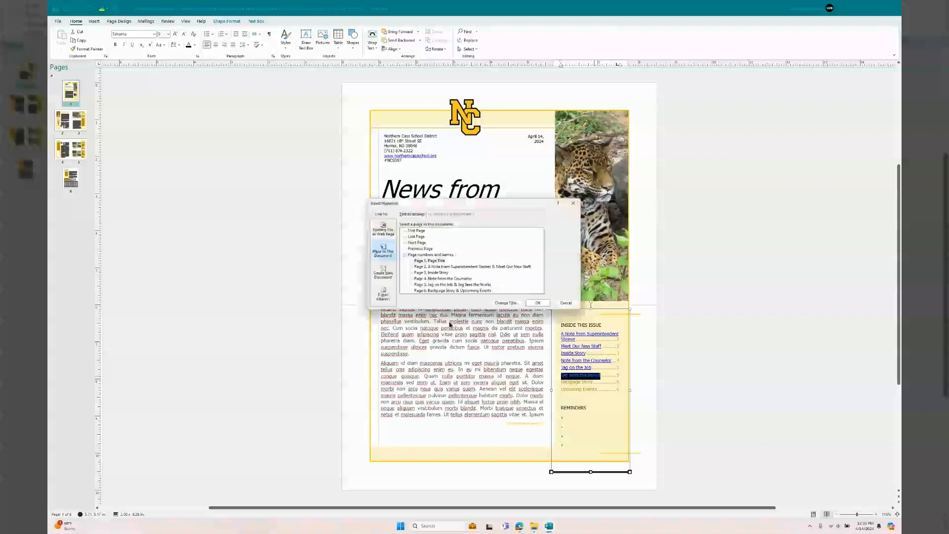
pyautogui.press('Return')
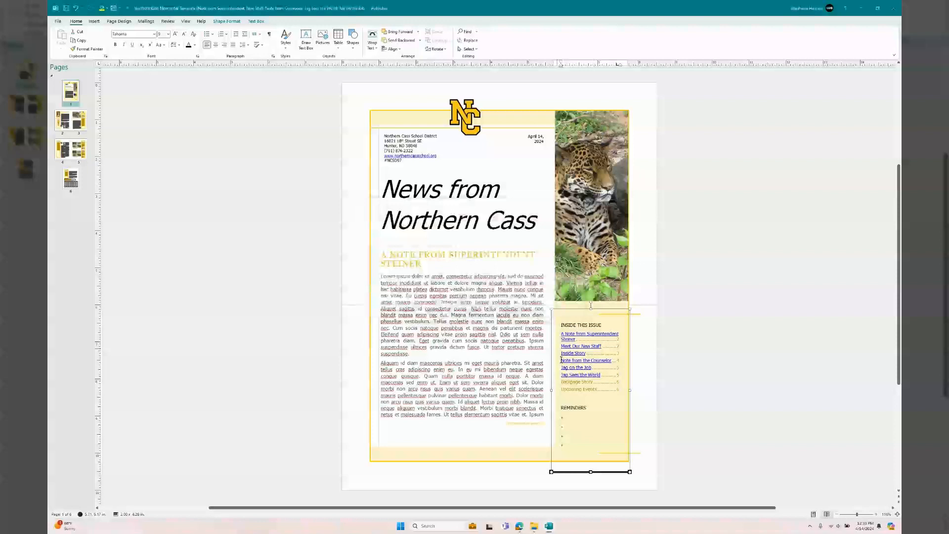
# - Link the "Backpage Story" and "Upcoming Events" contents entries to page 6, and deselect the contents text box
pyautogui.moveTo(562, 382); pyautogui.dragTo(589, 382)
pyautogui.rightClick(589, 382)
pyautogui.click(610, 376)
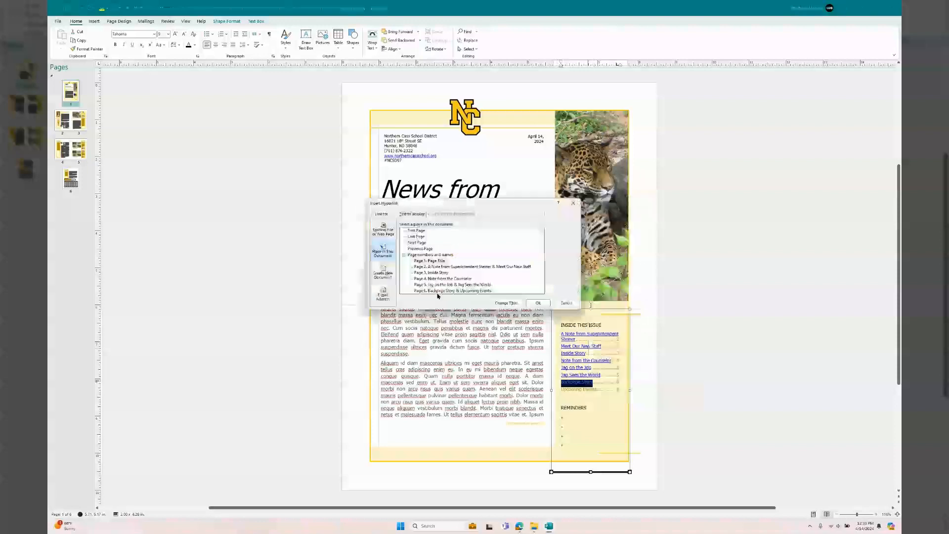
pyautogui.click(537, 303)
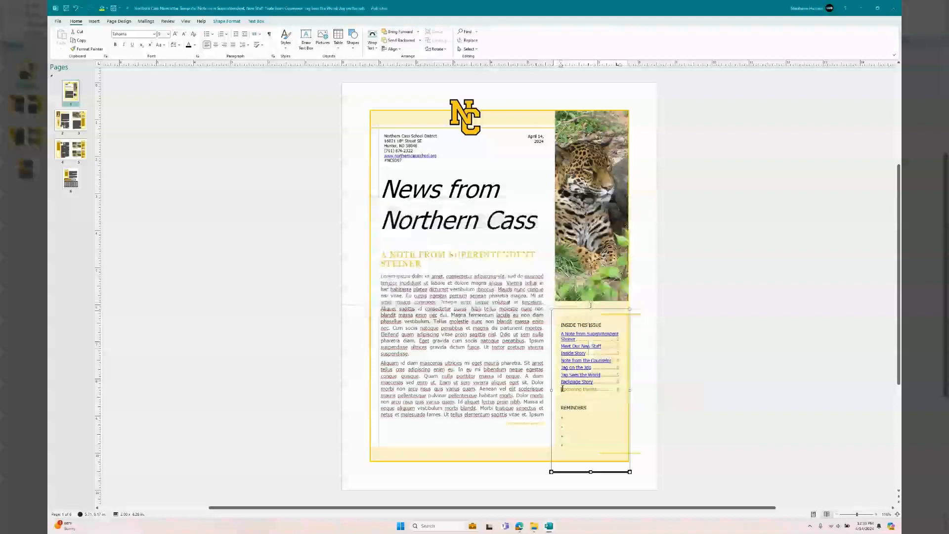
pyautogui.moveTo(562, 389); pyautogui.dragTo(595, 389)
pyautogui.rightClick(594, 386)
pyautogui.click(611, 382)
pyautogui.click(440, 291)
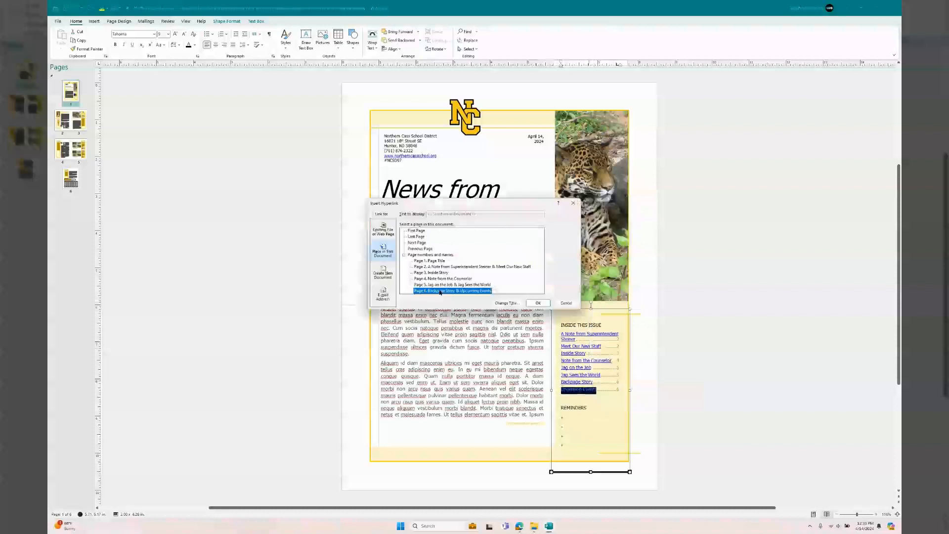
pyautogui.click(538, 304)
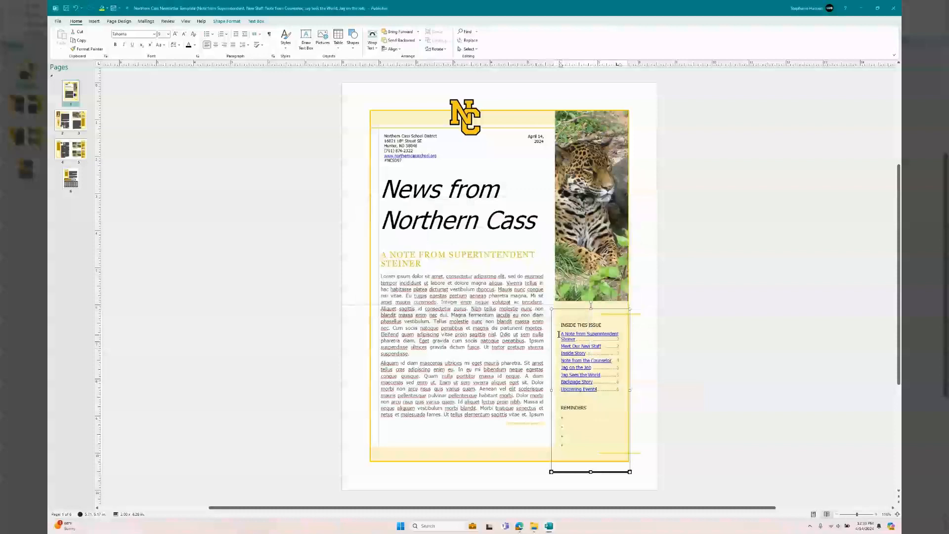
pyautogui.click(680, 430)
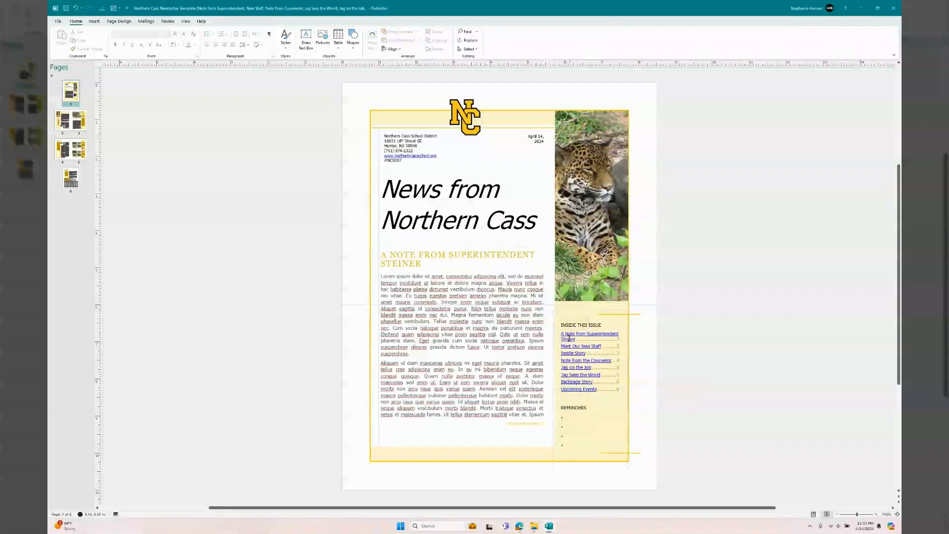
# - Save a copy of the newsletter as a PDF in the Newsletter folder, opening the file after publishing
pyautogui.click(59, 21)
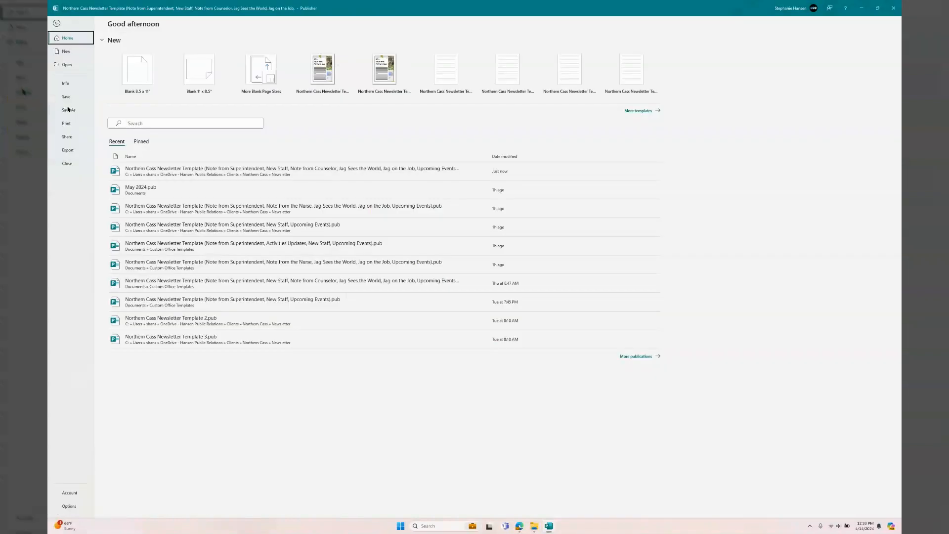
pyautogui.click(68, 110)
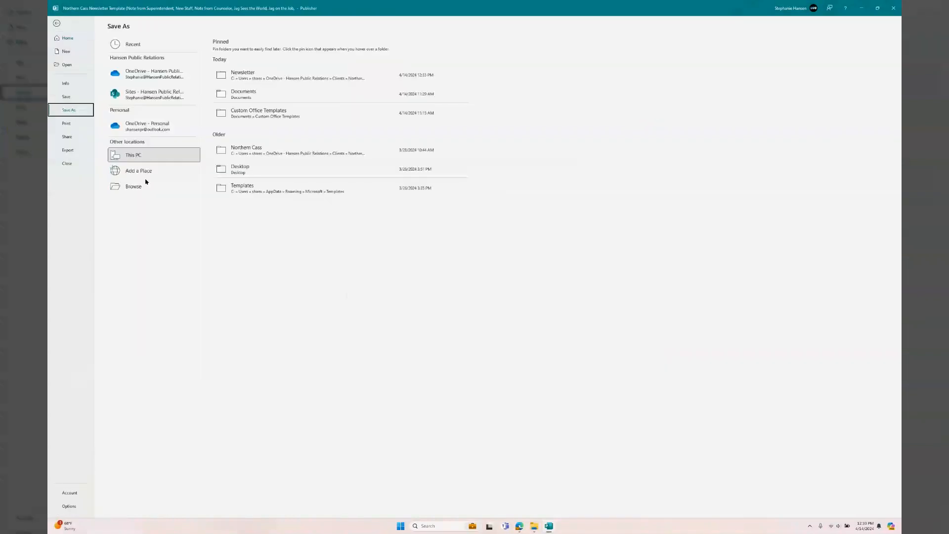
pyautogui.click(145, 184)
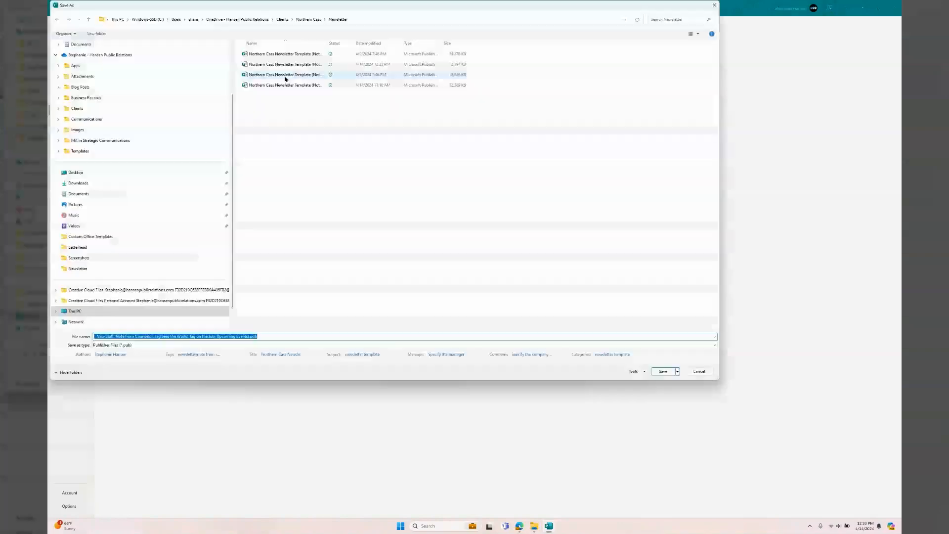
pyautogui.click(123, 345)
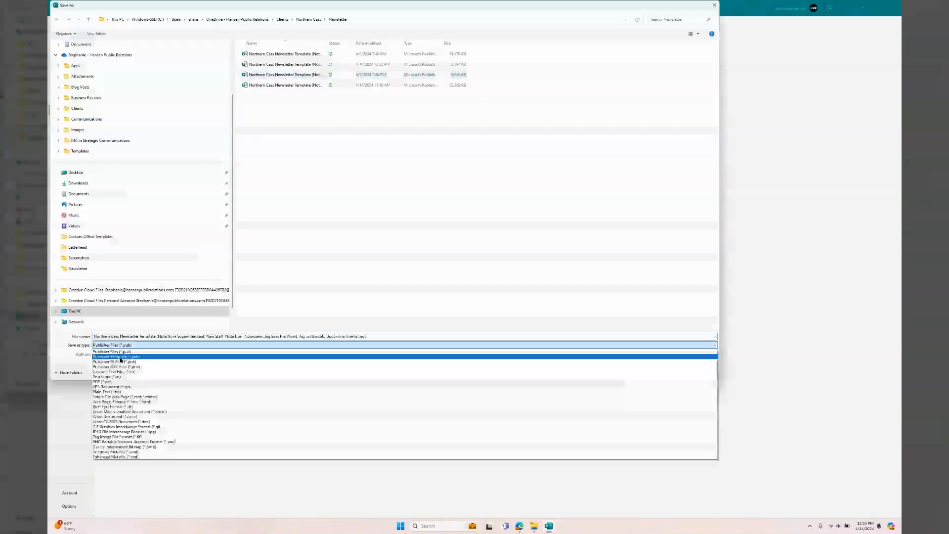
pyautogui.click(105, 382)
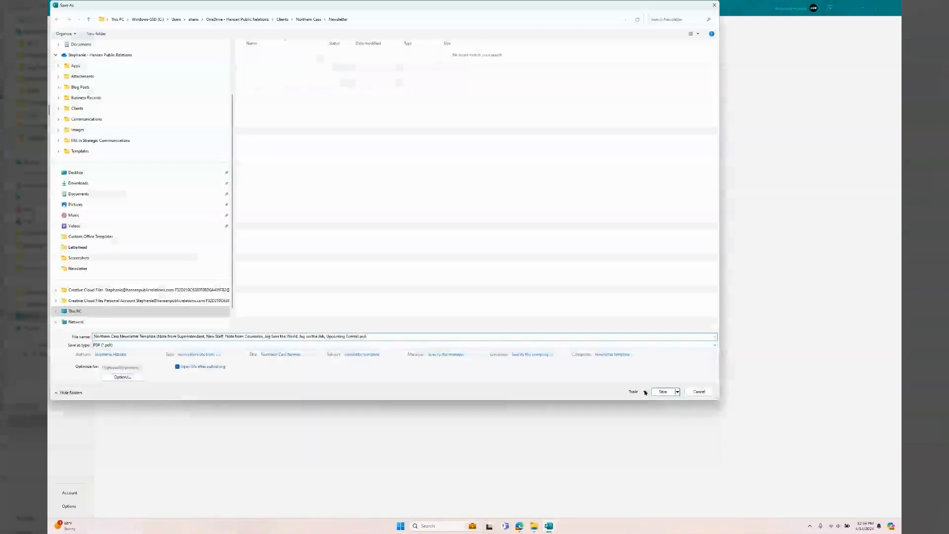
pyautogui.click(663, 391)
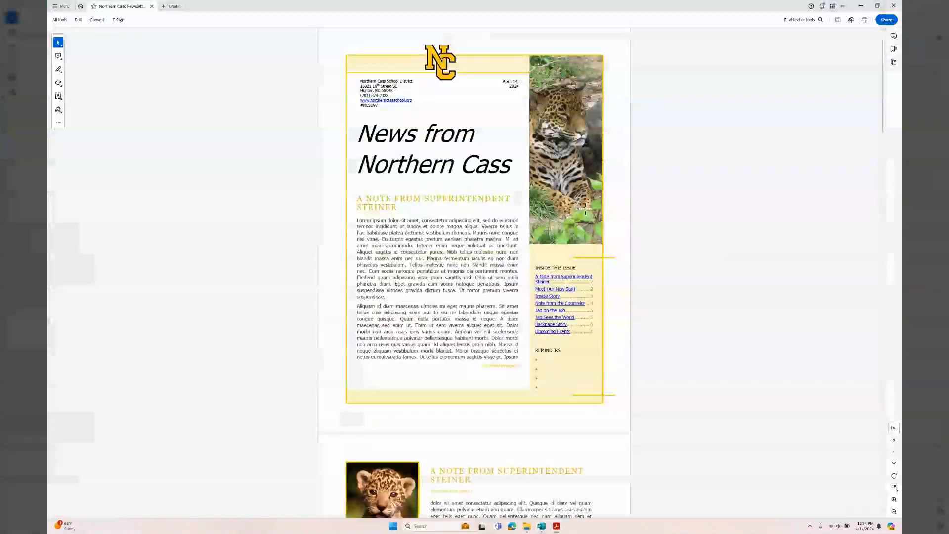
# - Test the "Meet Our New Staff" and "Jag Sees the World" contents links in the exported PDF
pyautogui.click(543, 290)
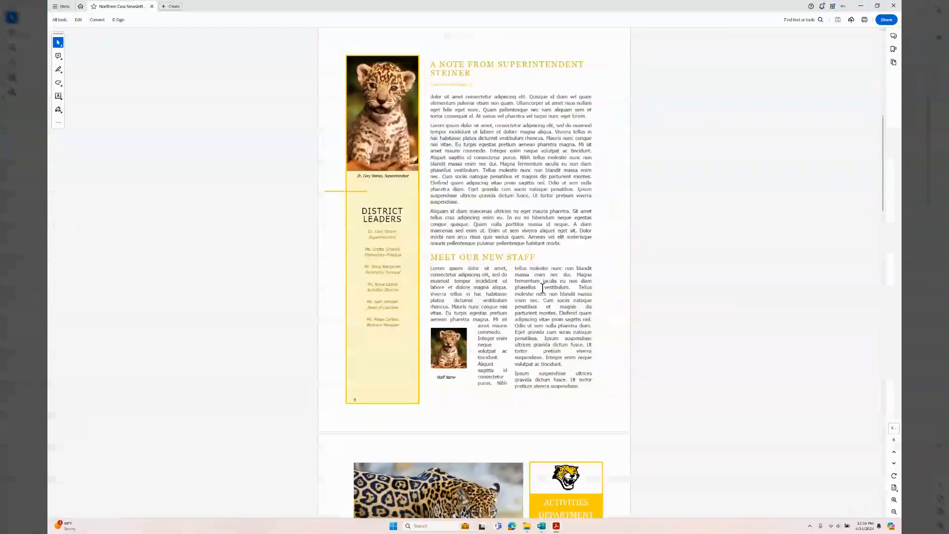
pyautogui.scroll(5, 656, 295)
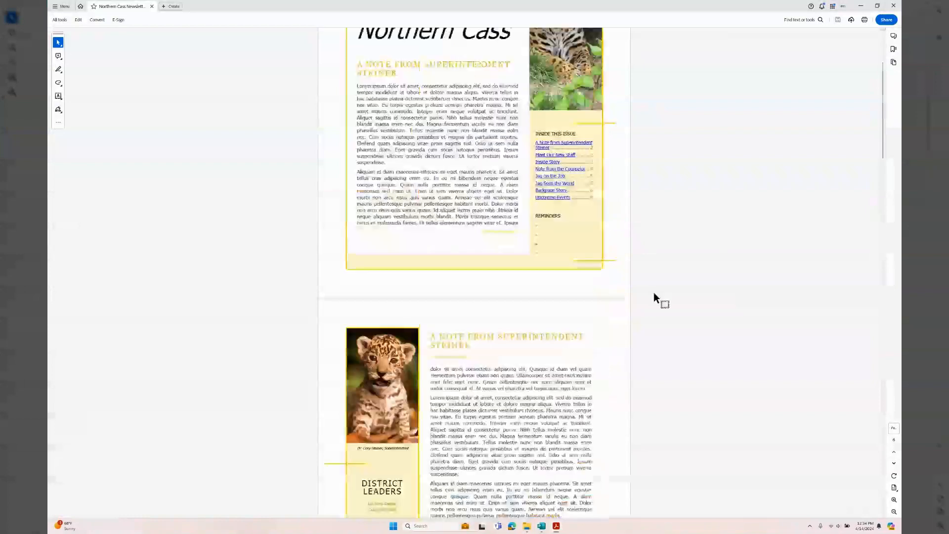
pyautogui.scroll(3, 653, 293)
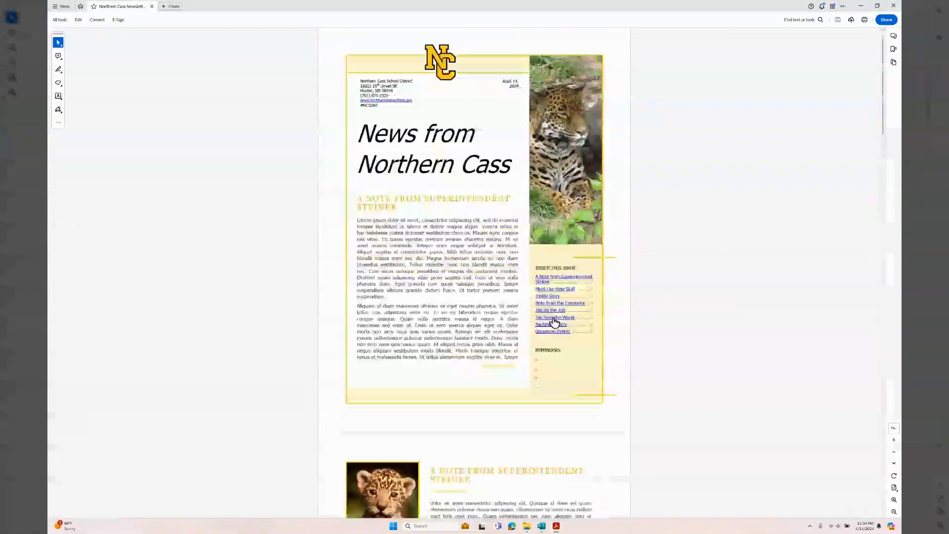
pyautogui.click(553, 318)
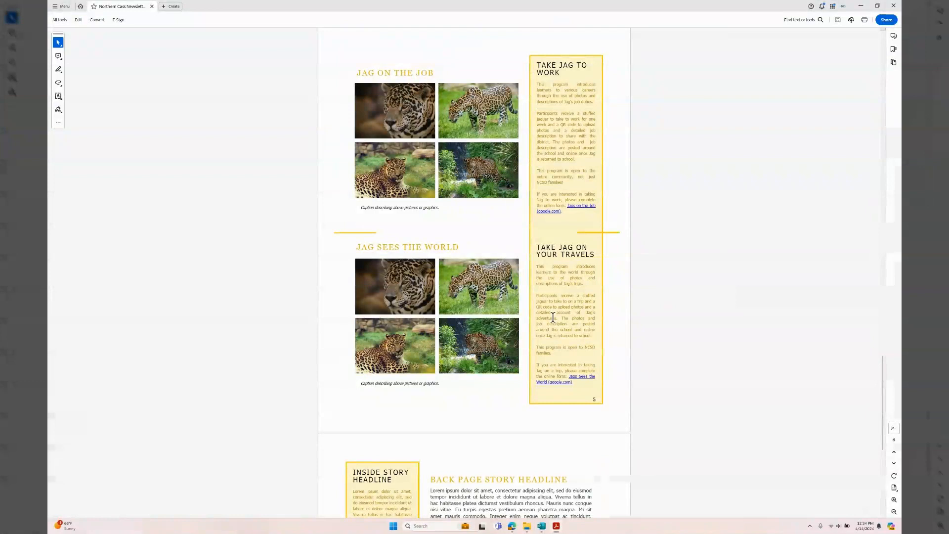
pyautogui.scroll(3, 553, 317)
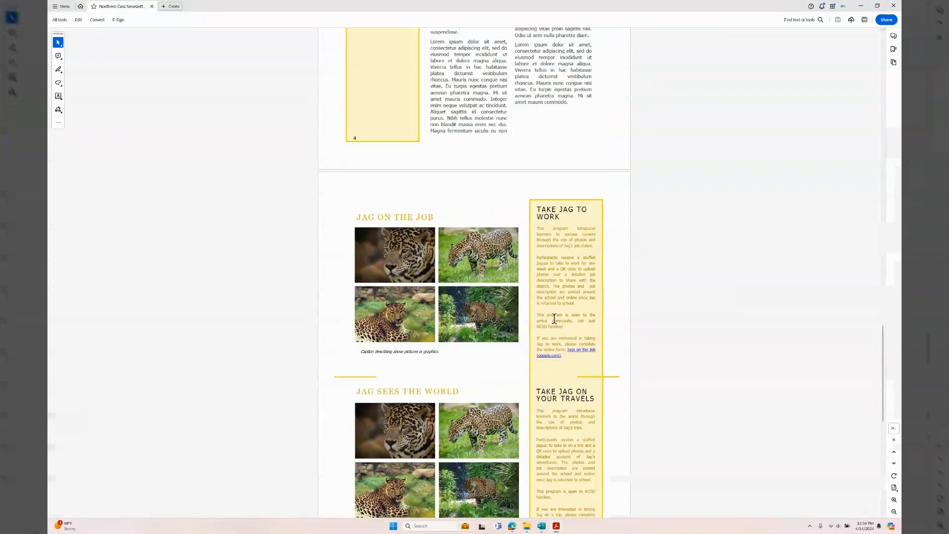
pyautogui.scroll(1, 554, 319)
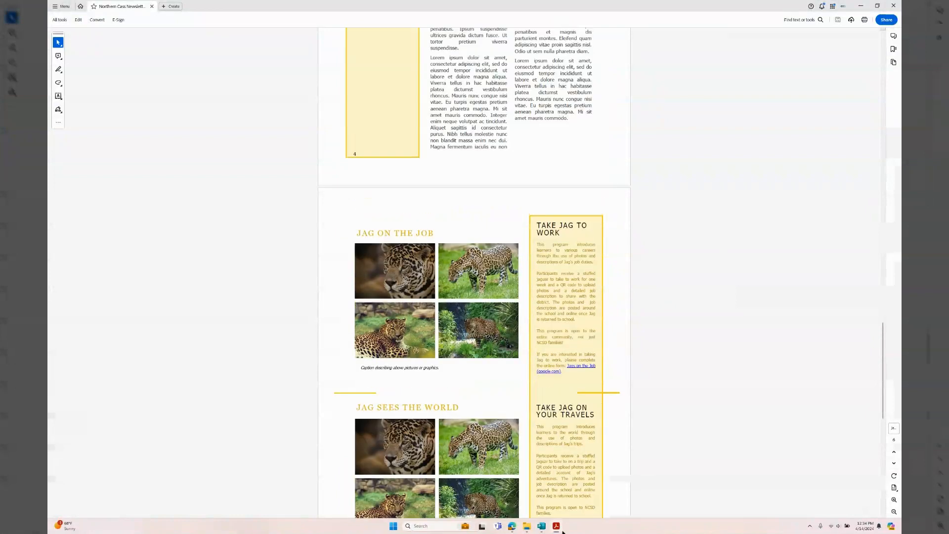